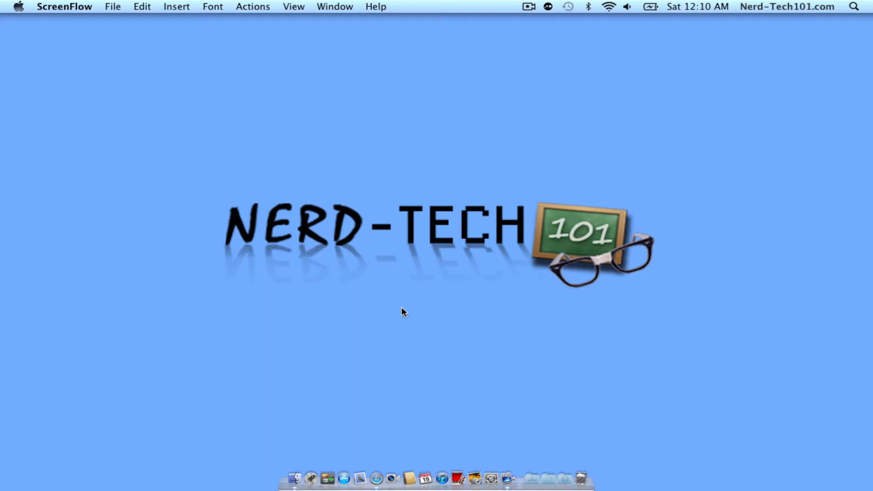
- Click the empty desktop to make Finder the active application
{"action": "left_click", "coordinate": [402, 308]}
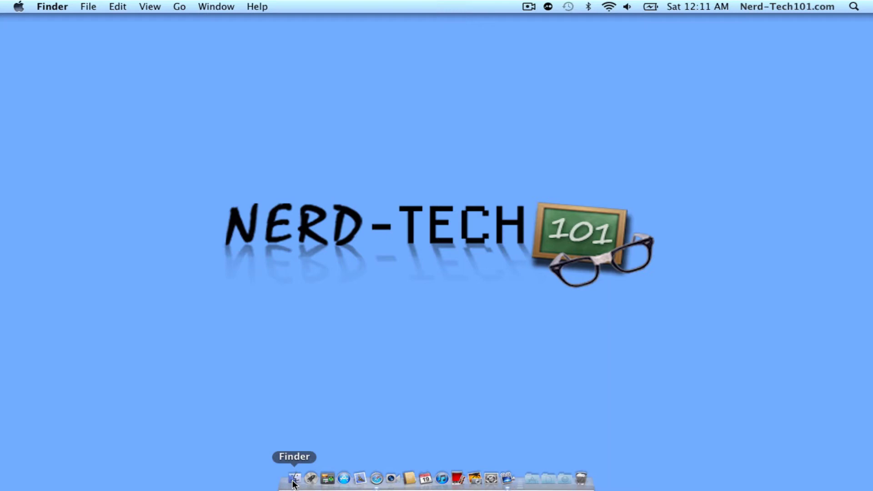
- Open a new Finder window, then Finder Preferences on the General tab, placed at the upper right
{"action": "left_click", "coordinate": [295, 478]}
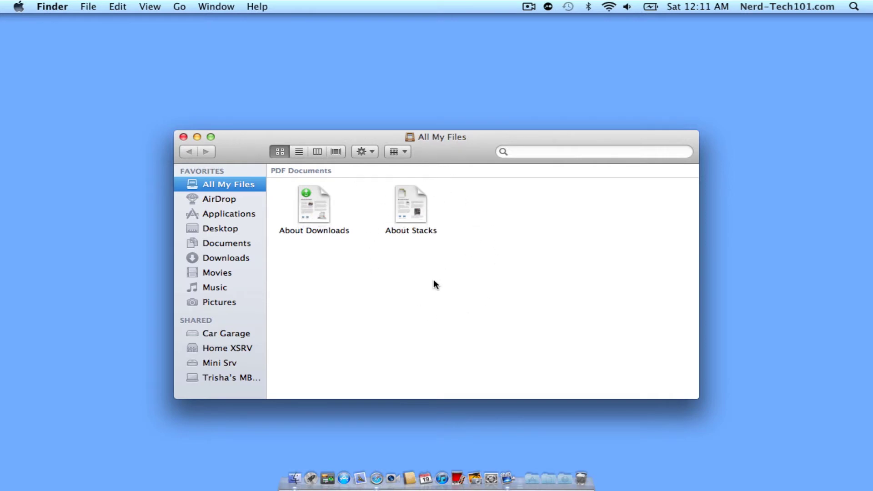
{"action": "left_click", "coordinate": [65, 7]}
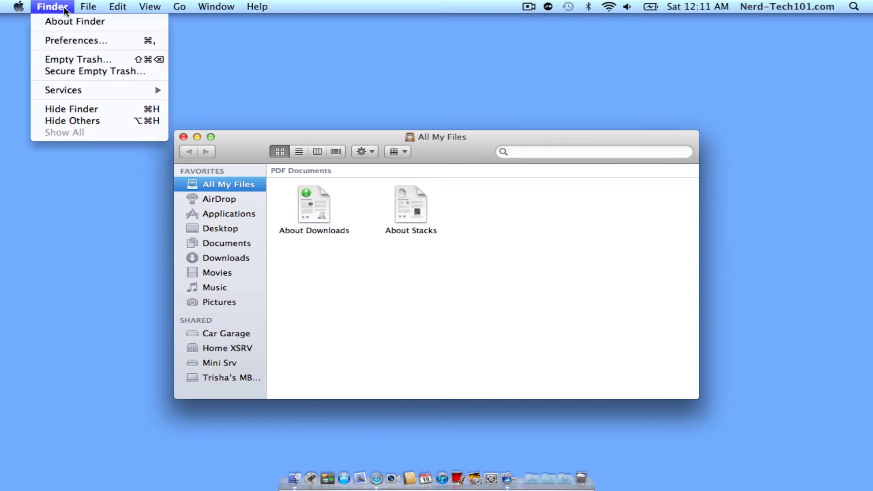
{"action": "left_click", "coordinate": [72, 40]}
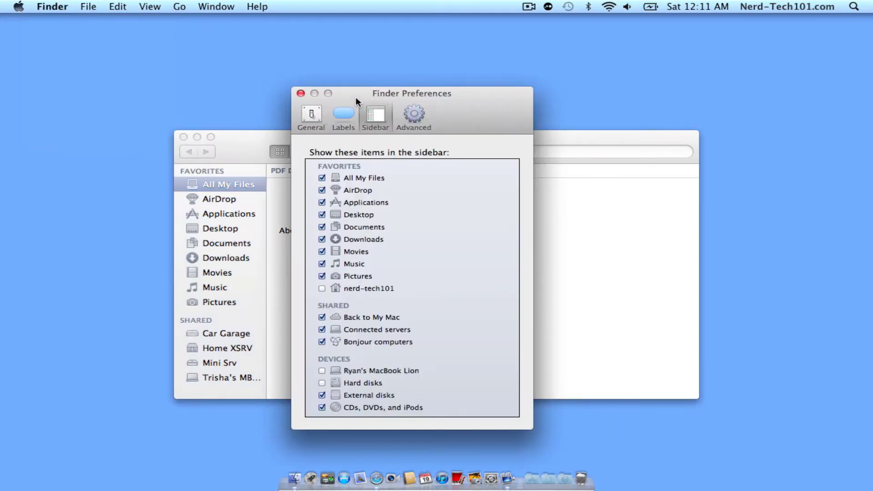
{"action": "left_click_drag", "start_coordinate": [356, 97], "coordinate": [627, 51]}
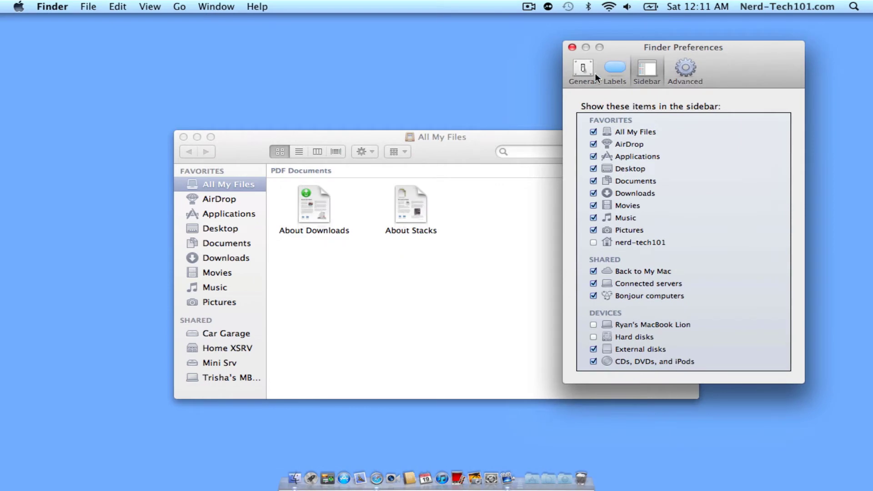
{"action": "left_click", "coordinate": [582, 75]}
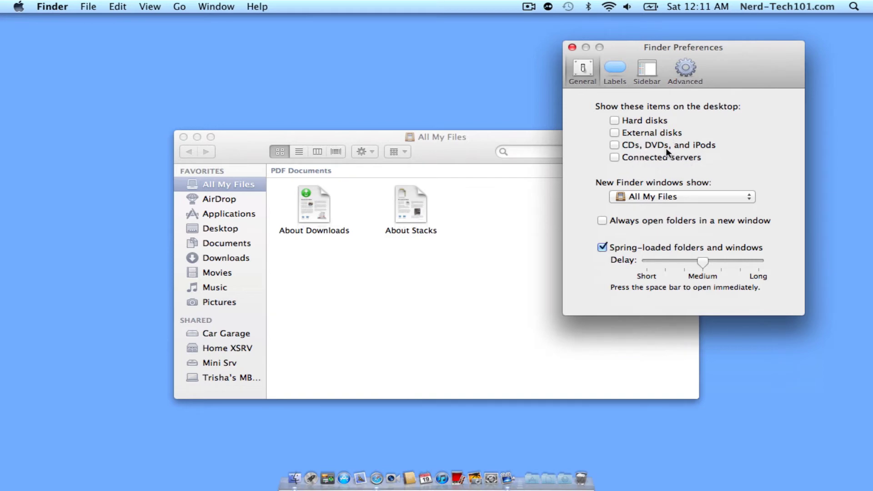
- Check Hard disks; CDs, DVDs and iPods; and Connected servers to show on the desktop
{"action": "left_click", "coordinate": [615, 121]}
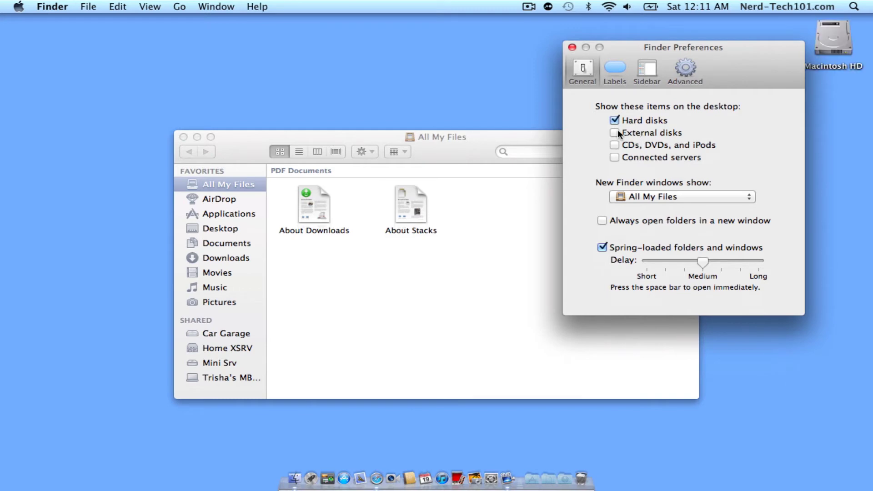
{"action": "left_click", "coordinate": [616, 144]}
{"action": "left_click", "coordinate": [620, 155]}
{"action": "left_click_drag", "start_coordinate": [725, 83], "coordinate": [483, 86]}
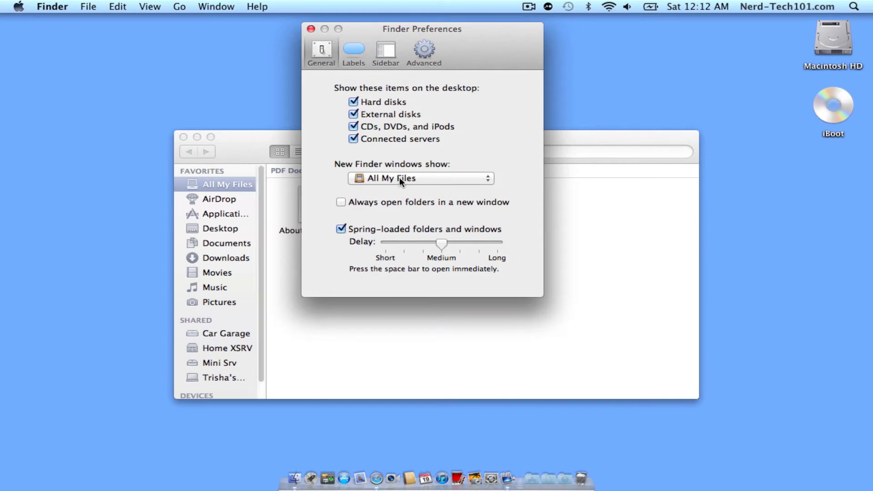
- Set new Finder windows to show nerd-tech101 and close the All My Files window
{"action": "left_click", "coordinate": [399, 178]}
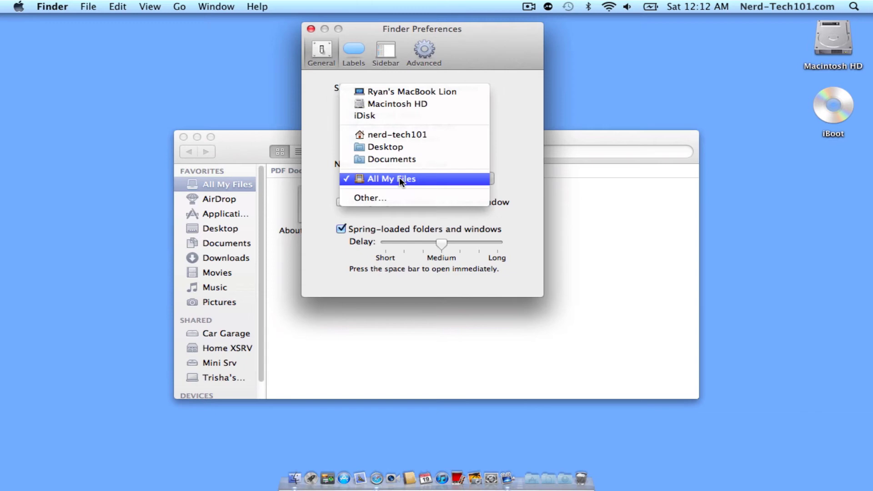
{"action": "left_click", "coordinate": [392, 135]}
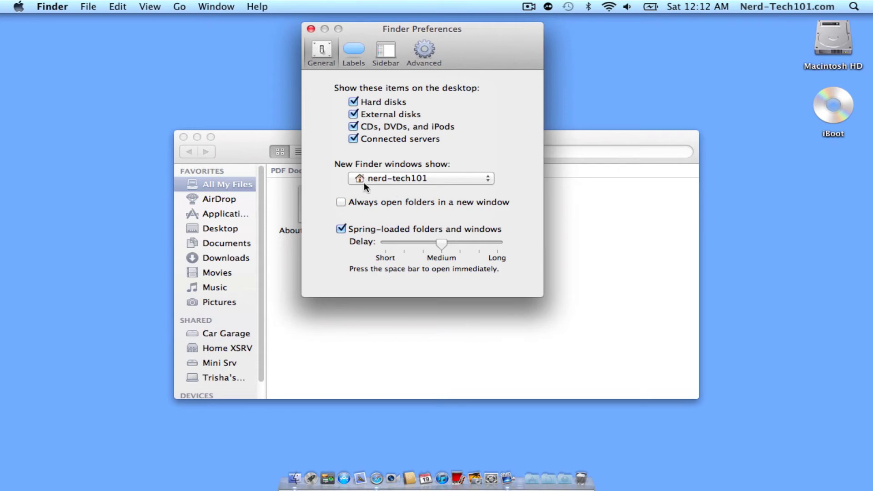
{"action": "left_click", "coordinate": [246, 148]}
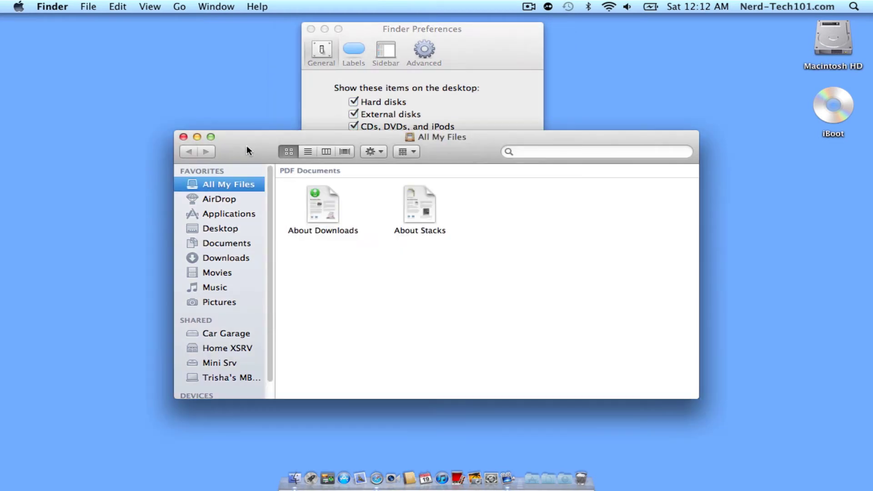
{"action": "left_click", "coordinate": [182, 137]}
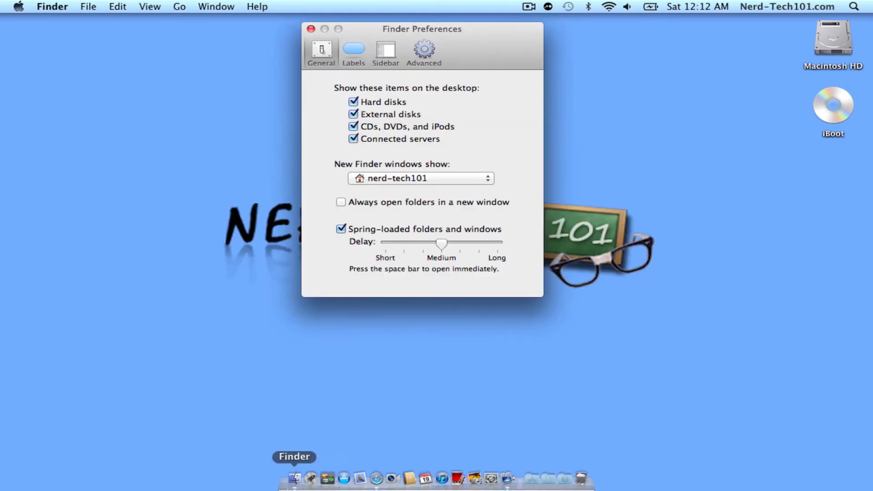
- Open a new Finder window to confirm, then toggle the CDs option off and back on
{"action": "left_click", "coordinate": [295, 477]}
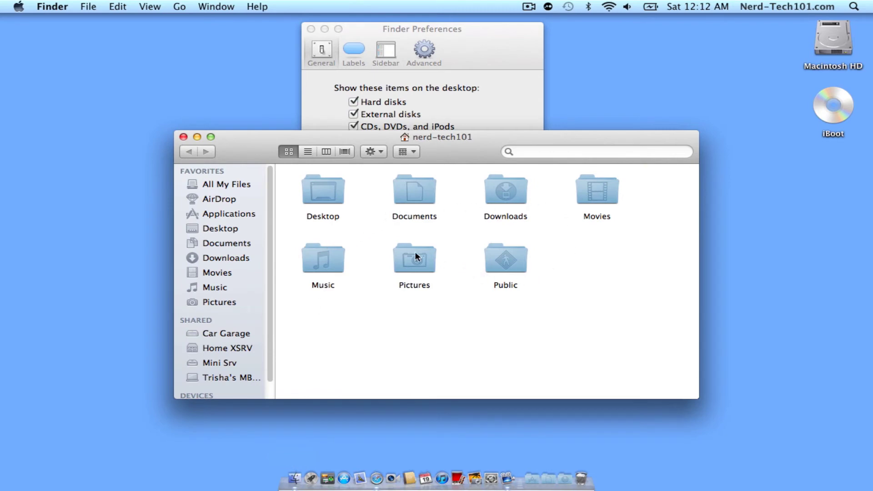
{"action": "left_click", "coordinate": [481, 125]}
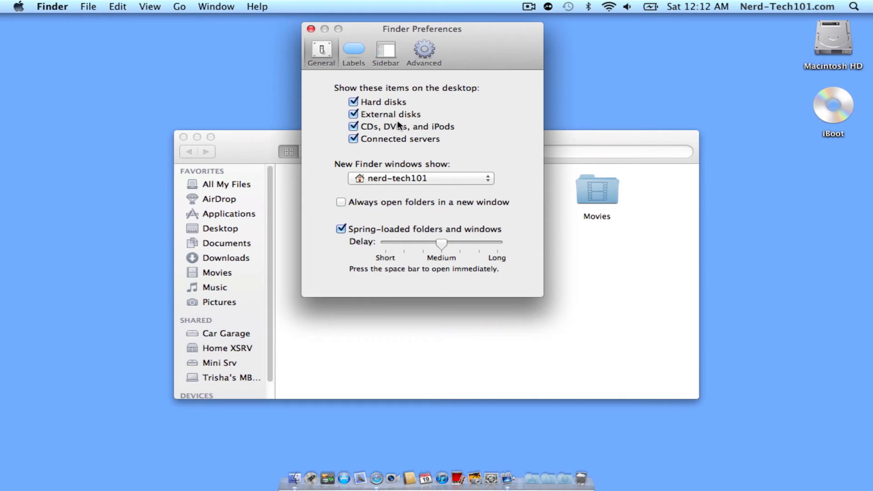
{"action": "left_click", "coordinate": [354, 126]}
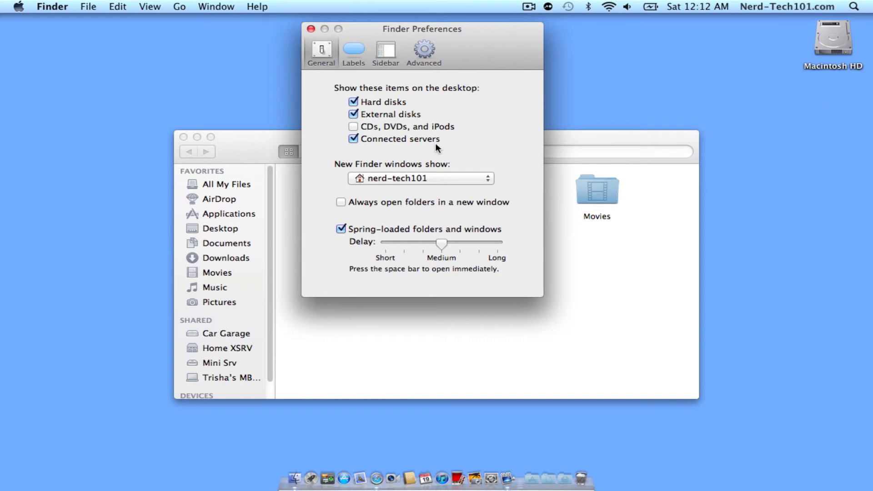
{"action": "left_click", "coordinate": [354, 126]}
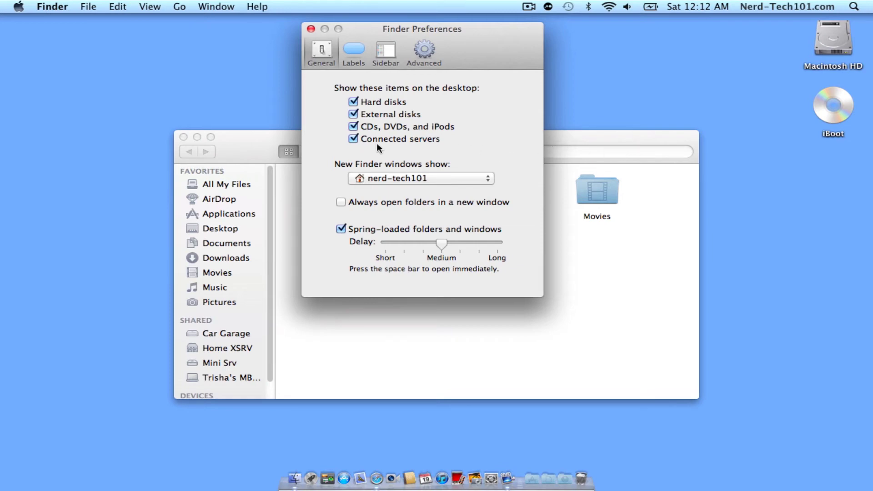
{"action": "left_click", "coordinate": [248, 143]}
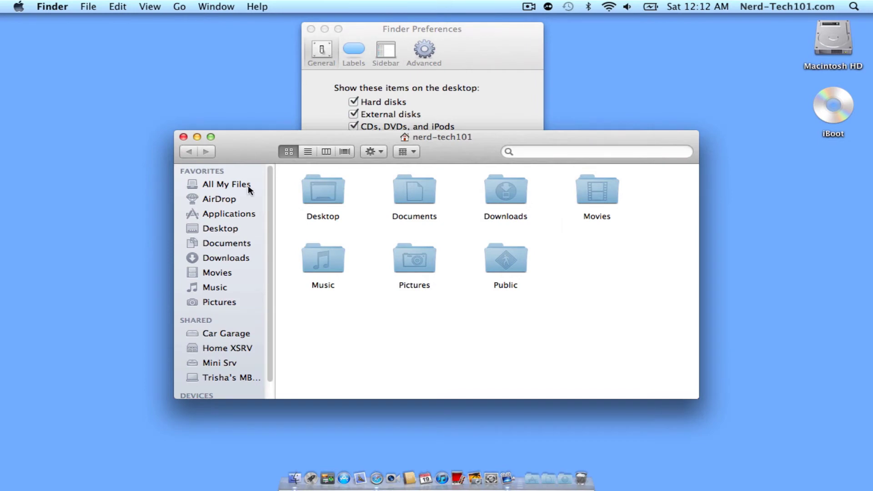
{"action": "scroll", "coordinate": [268, 187], "scroll_direction": "down", "scroll_amount": 2}
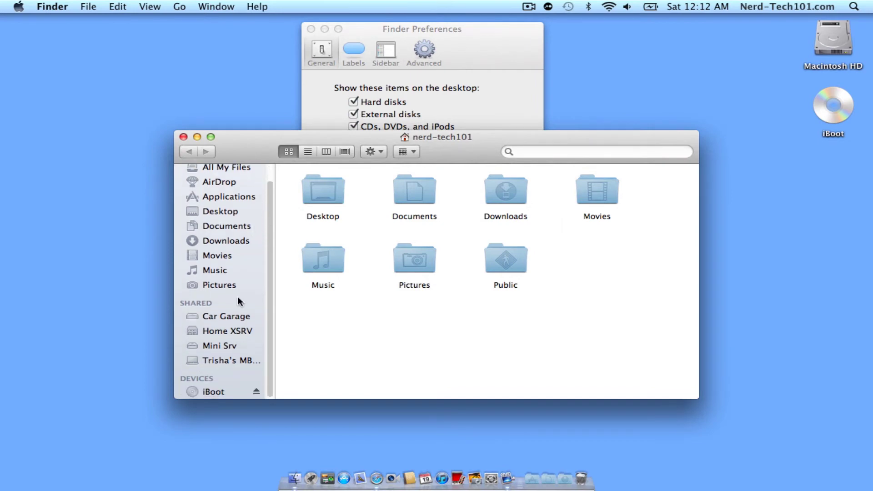
{"action": "scroll", "coordinate": [270, 204], "scroll_direction": "up", "scroll_amount": 2}
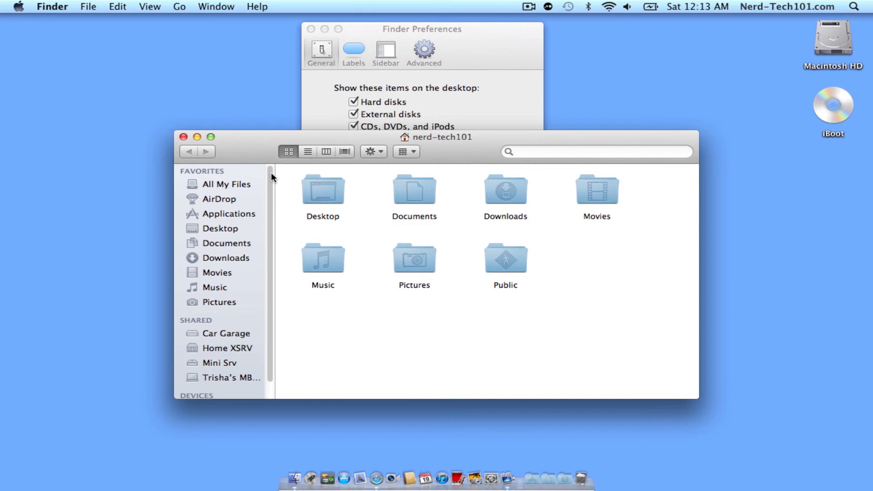
{"action": "scroll", "coordinate": [271, 182], "scroll_direction": "down", "scroll_amount": 2}
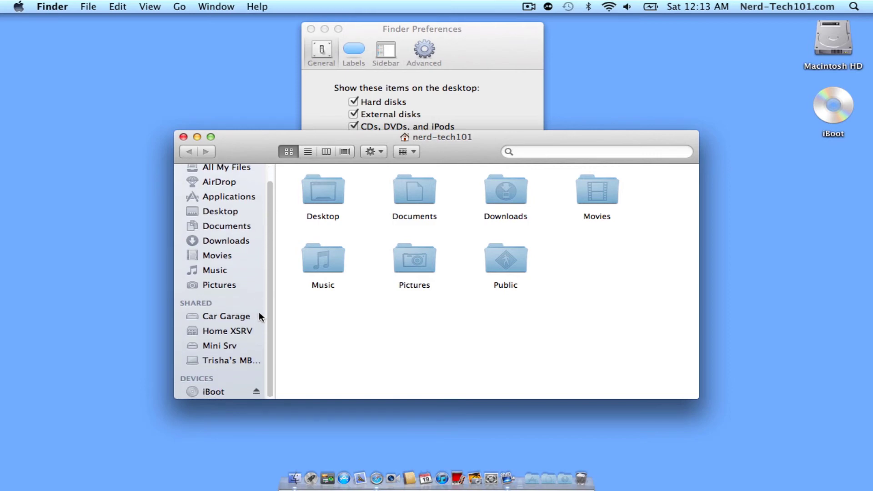
{"action": "scroll", "coordinate": [262, 196], "scroll_direction": "up", "scroll_amount": 2}
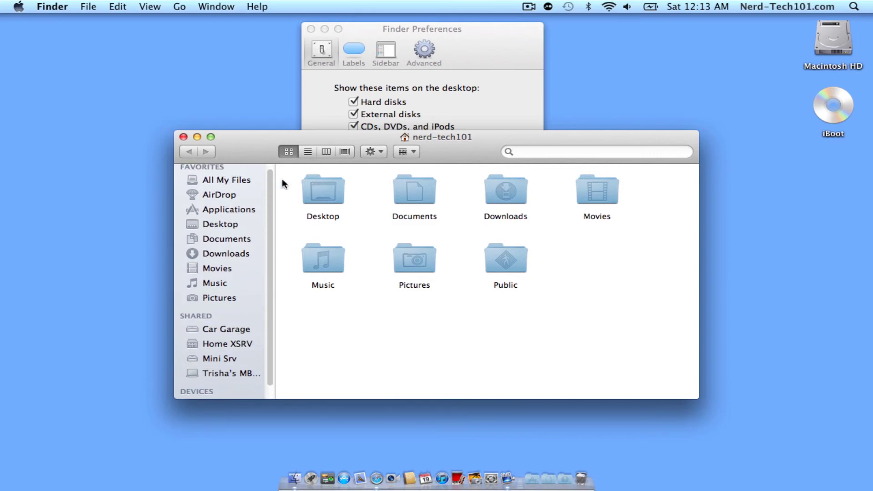
{"action": "double_click", "coordinate": [833, 44]}
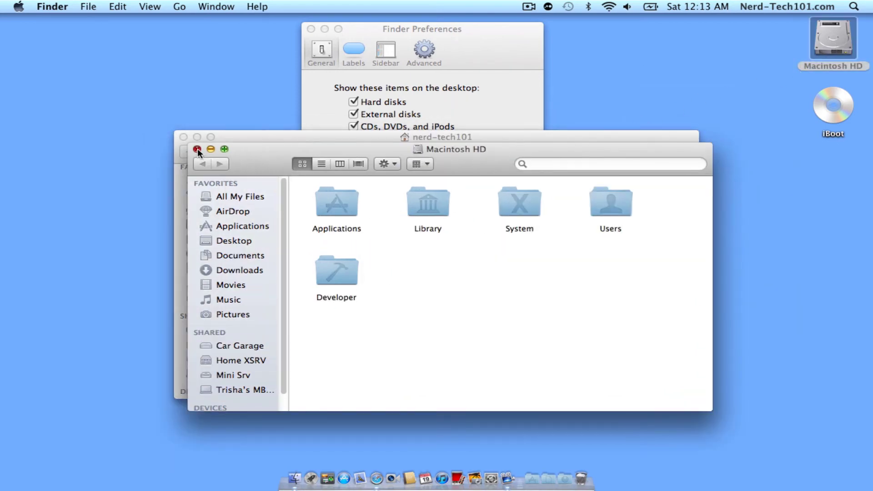
{"action": "left_click", "coordinate": [197, 148]}
- Reopen Finder Preferences on the Sidebar settings
{"action": "left_click", "coordinate": [498, 64]}
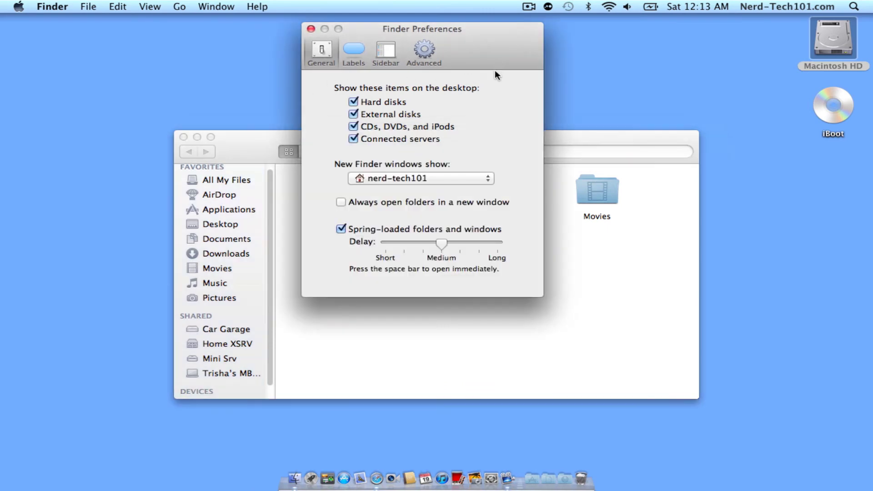
{"action": "left_click", "coordinate": [52, 6]}
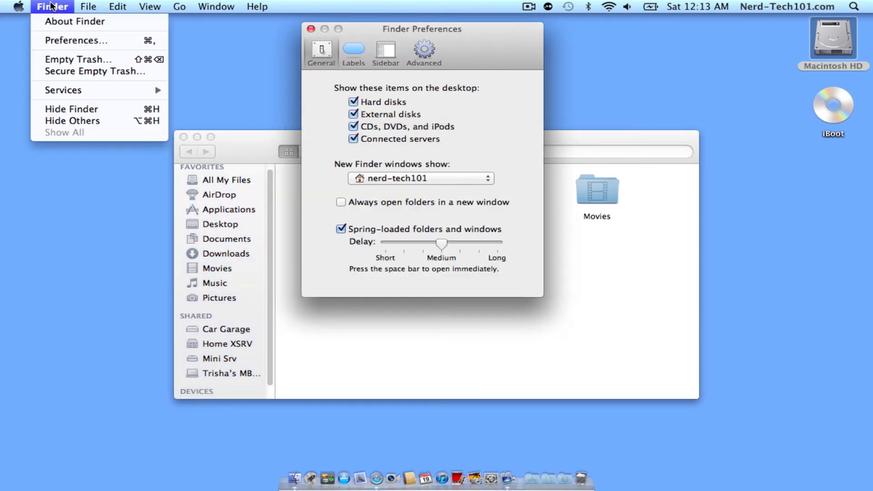
{"action": "left_click", "coordinate": [56, 42]}
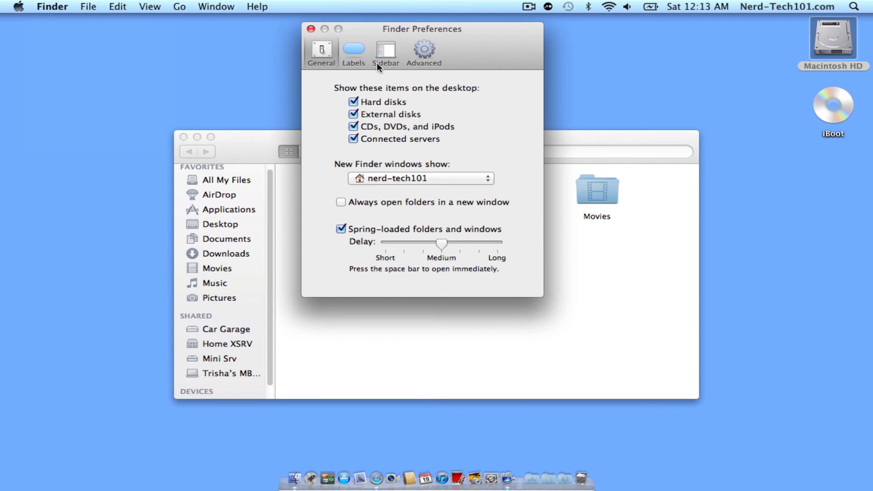
{"action": "left_click", "coordinate": [385, 53]}
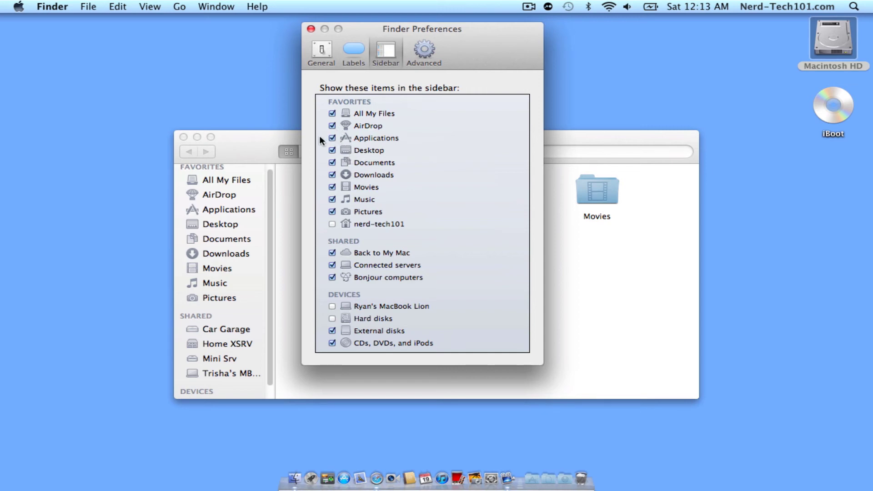
- Uncheck All My Files, Movies, Music and Pictures, and check Hard disks under Devices
{"action": "left_click", "coordinate": [332, 113]}
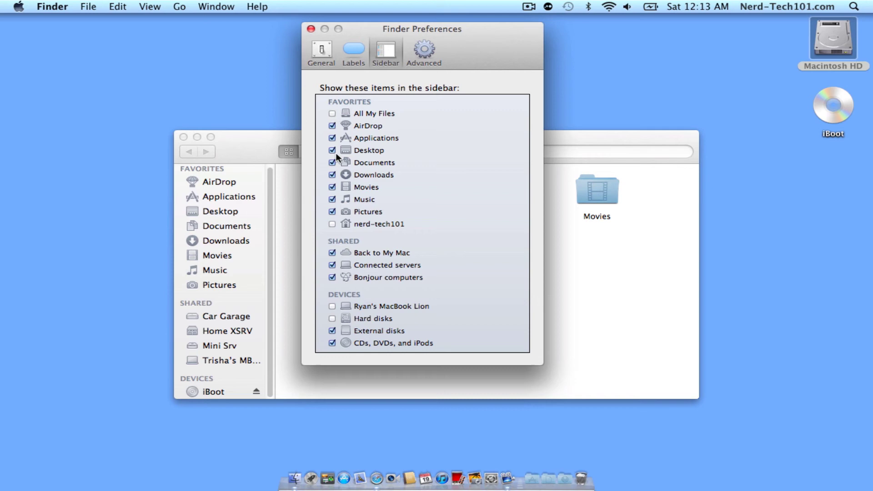
{"action": "left_click", "coordinate": [332, 187]}
{"action": "left_click", "coordinate": [332, 199]}
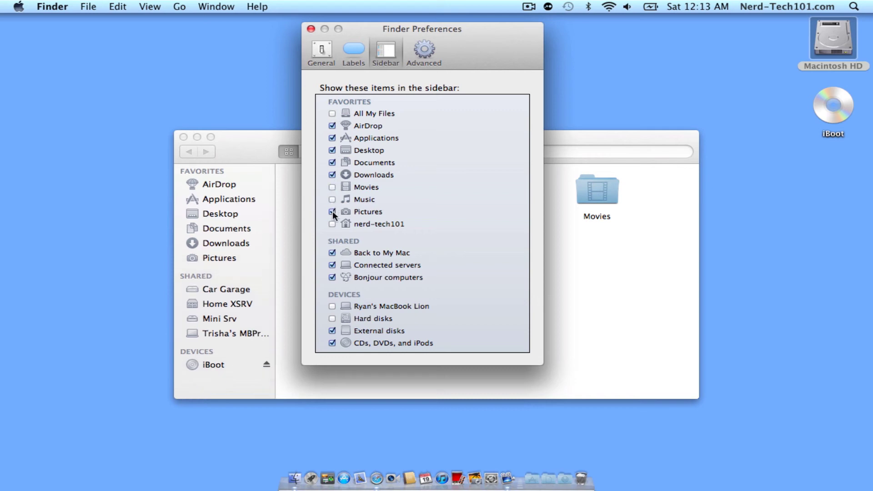
{"action": "left_click", "coordinate": [332, 211]}
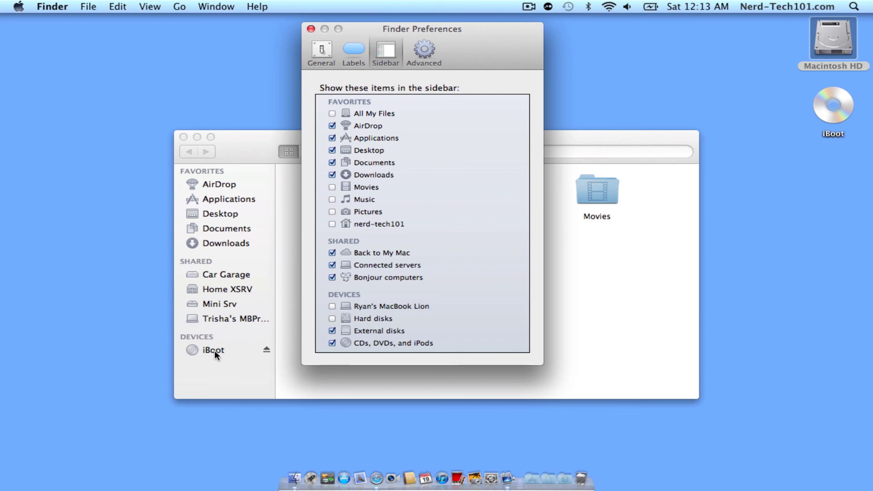
{"action": "left_click", "coordinate": [332, 319]}
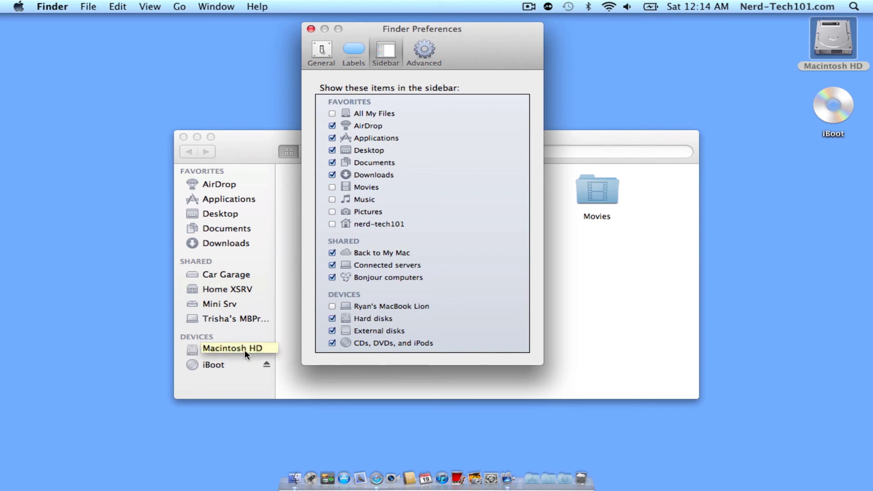
- Select Macintosh HD in the sidebar to list Applications, Library, System, Users and Developer
{"action": "left_click", "coordinate": [256, 133]}
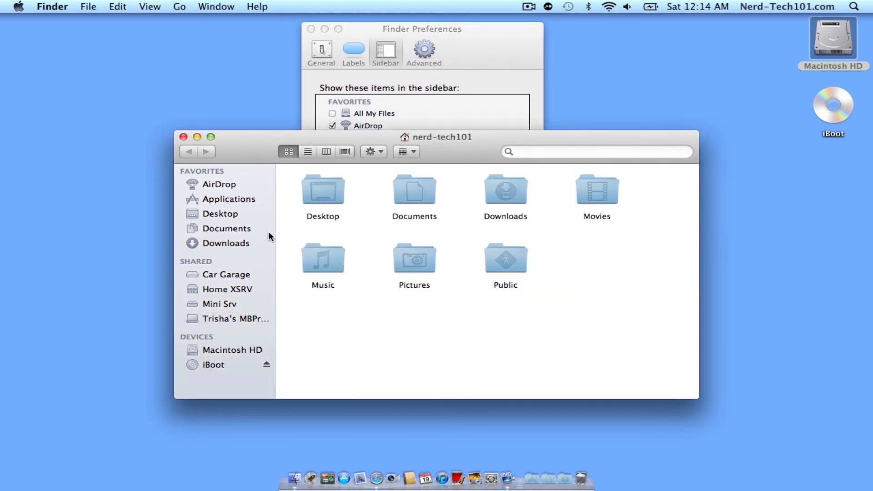
{"action": "left_click", "coordinate": [220, 350]}
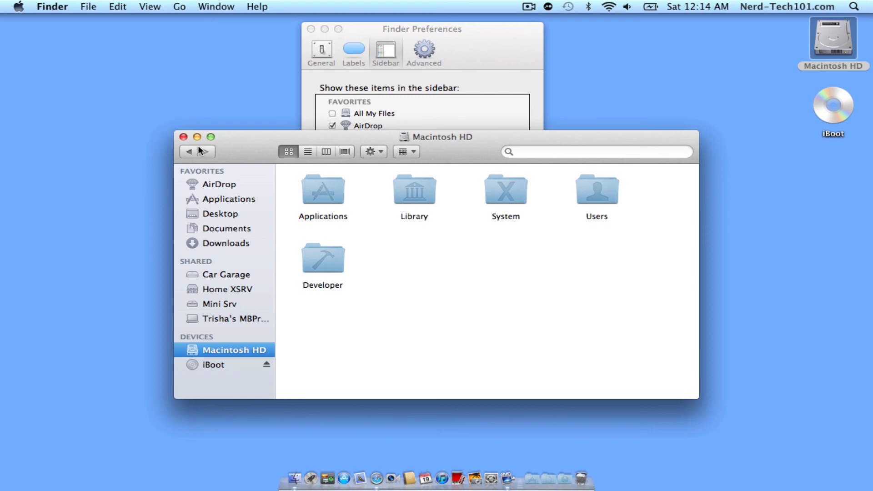
{"action": "left_click", "coordinate": [499, 77]}
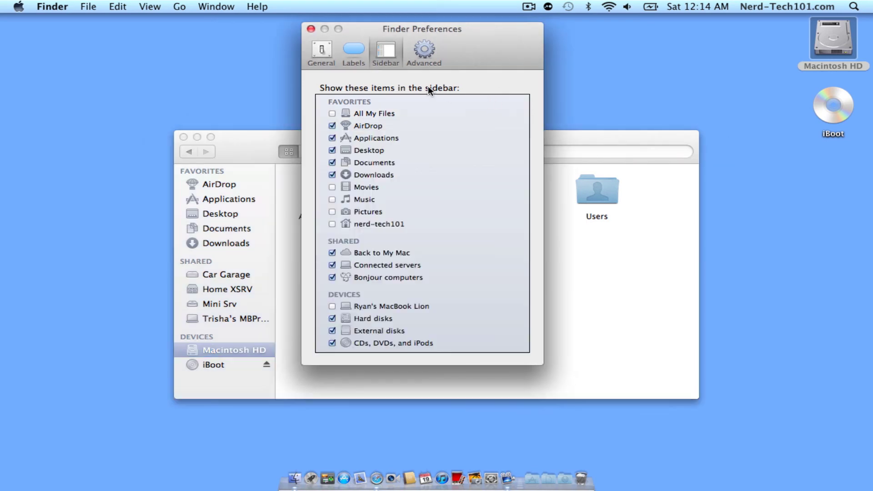
- Close Finder Preferences and the Macintosh HD window, leaving only the desktop disk icons
{"action": "left_click", "coordinate": [310, 29]}
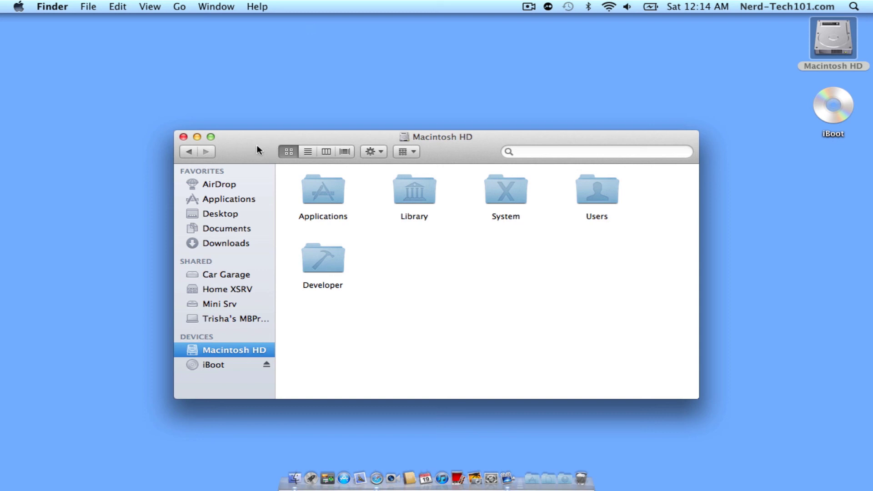
{"action": "left_click_drag", "start_coordinate": [253, 150], "coordinate": [184, 81]}
{"action": "left_click", "coordinate": [114, 68]}
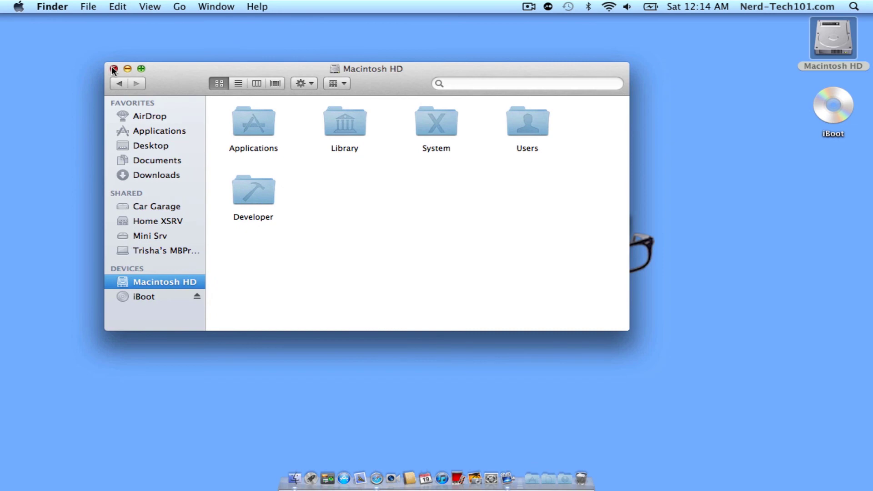